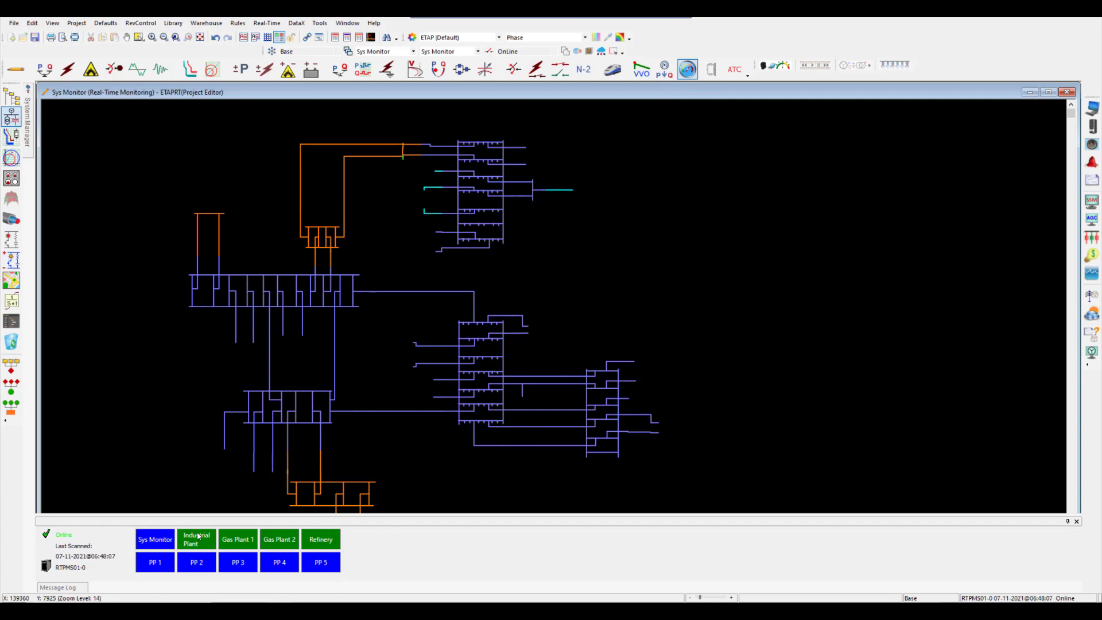
Open Gas Plant 1's live feeder monitoring diagram, then close it to return to the overview.
left_click(251, 543)
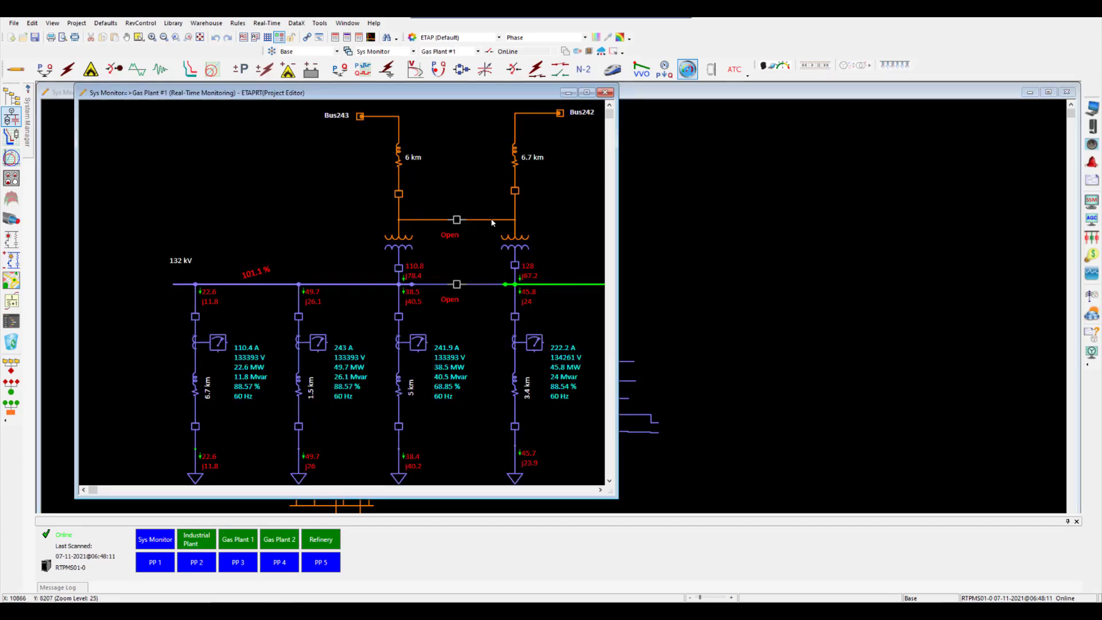
left_click(609, 92)
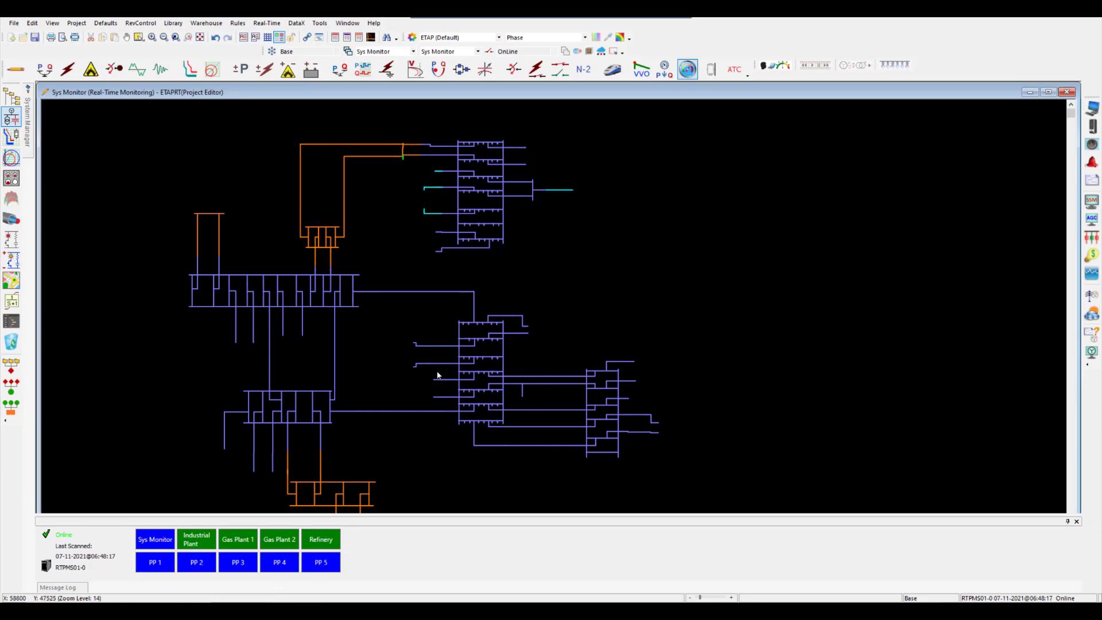
Hide the bottom panel, zoom in on the two 220 kV buses, and pan to show more bus equipment.
left_click(1068, 523)
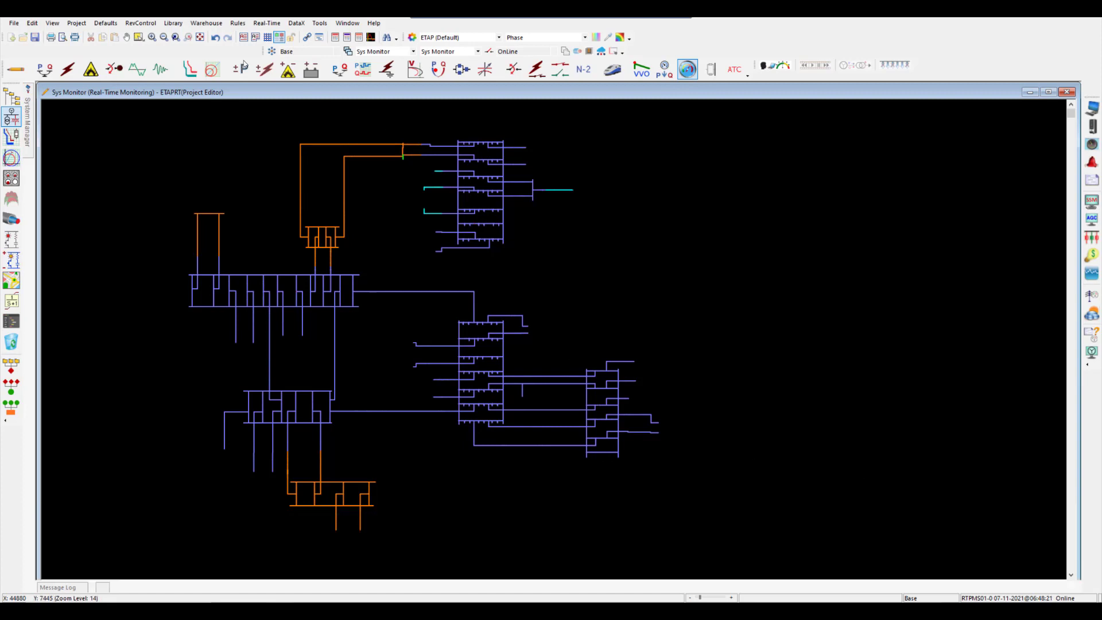
left_click(156, 38)
left_click_drag(341, 123, 442, 170)
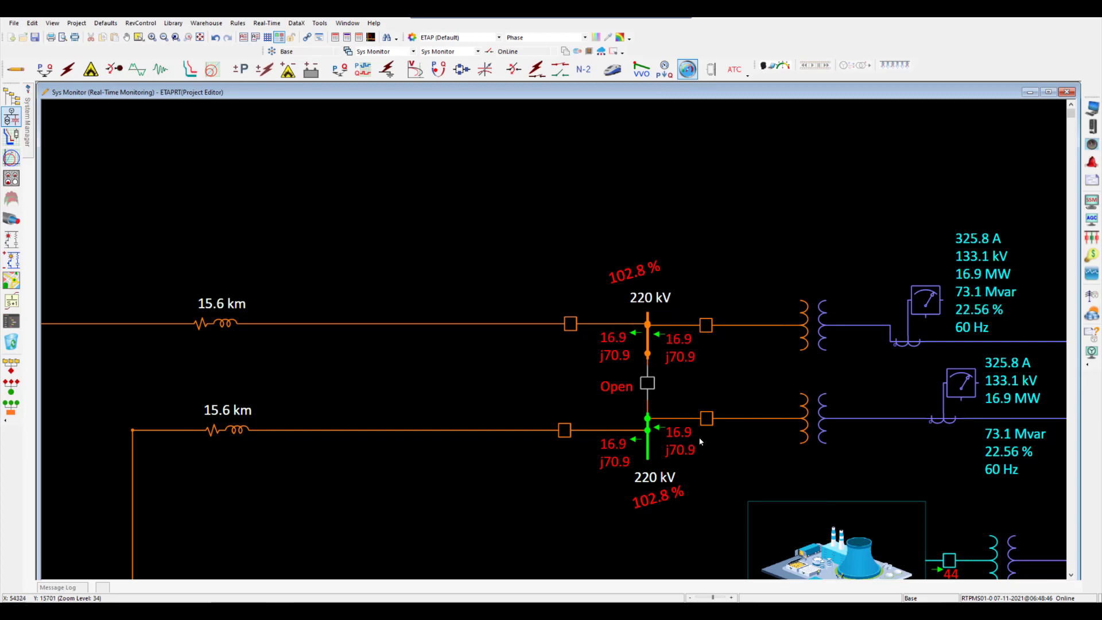
mouse_move(687, 364)
left_mouse_down()
mouse_move(638, 314)
mouse_move(598, 311)
left_mouse_up()
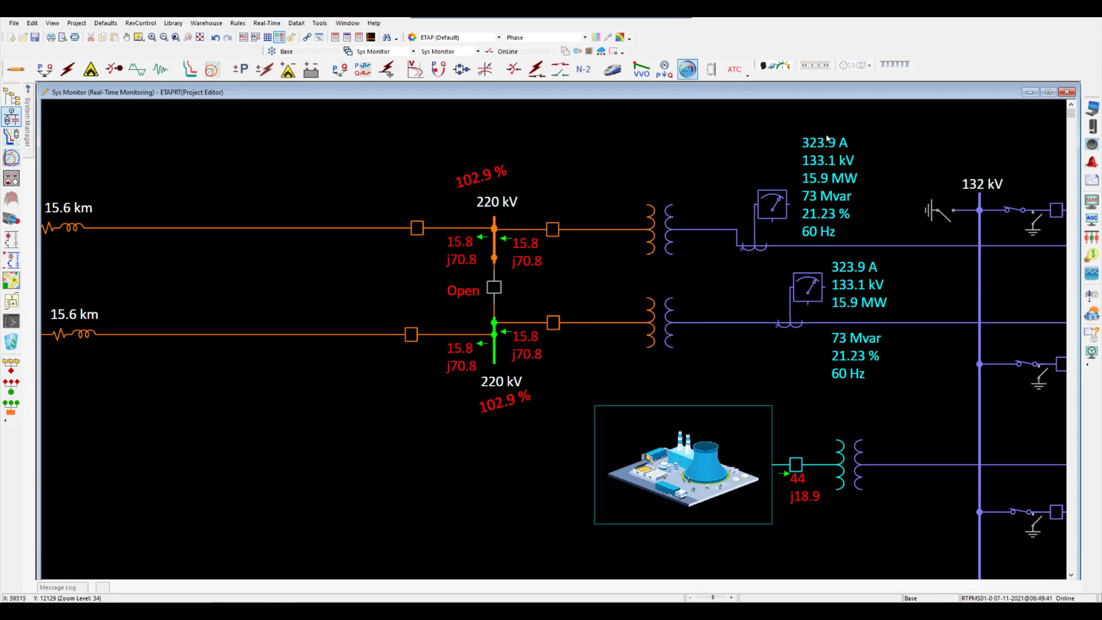
left_click(1092, 336)
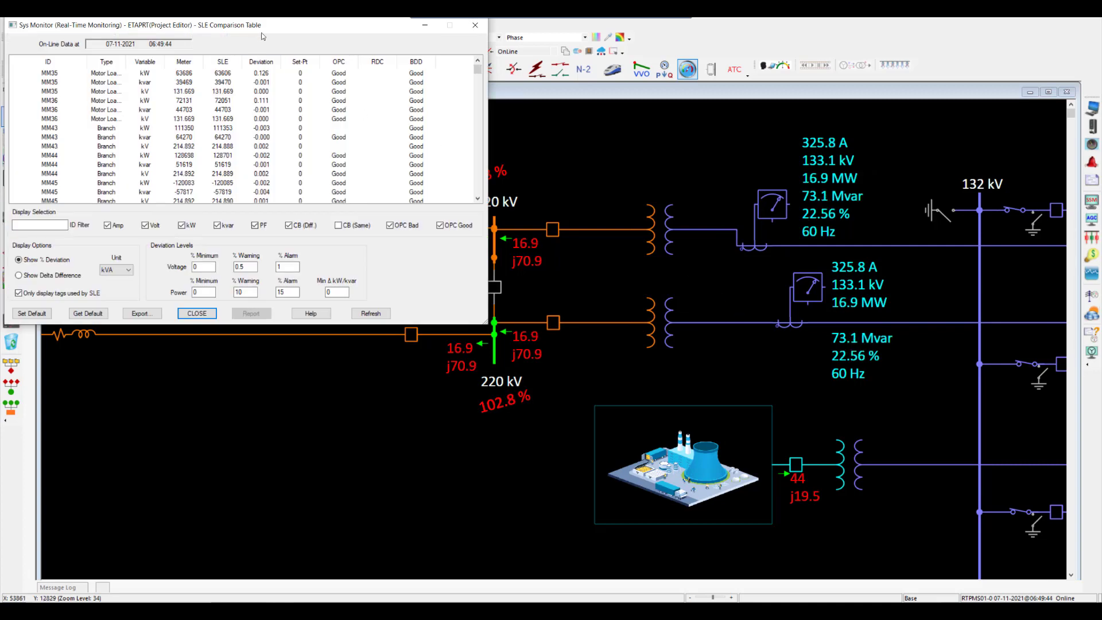
left_click_drag(255, 25, 468, 106)
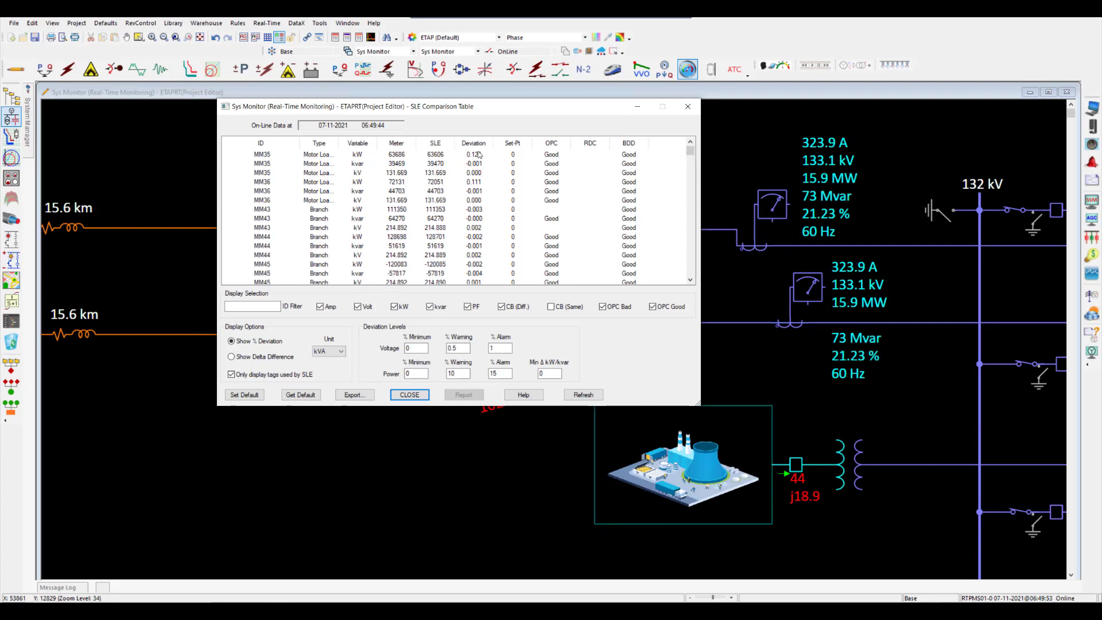
left_click(691, 109)
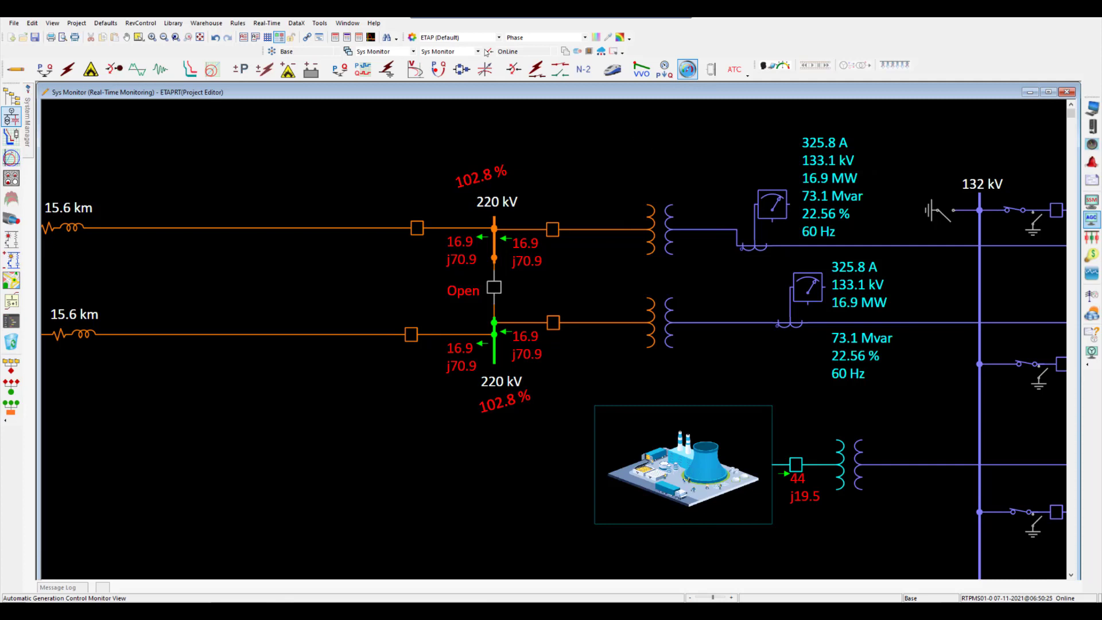
Set the real-time operating mode to AGC Mode and display the AGC network one-line.
left_click(399, 51)
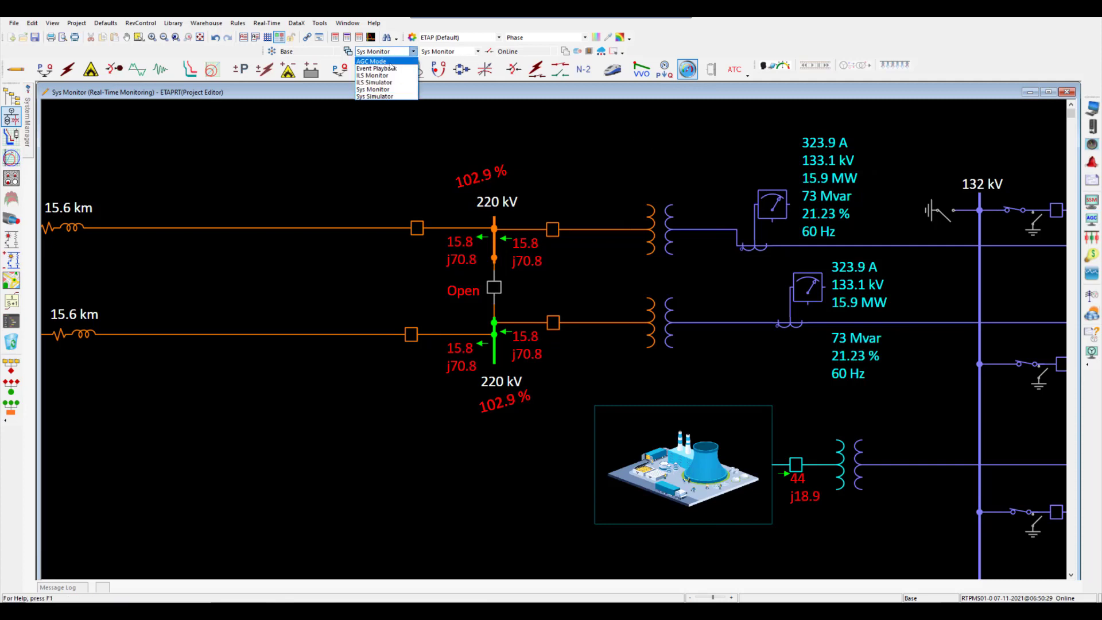
left_click(379, 60)
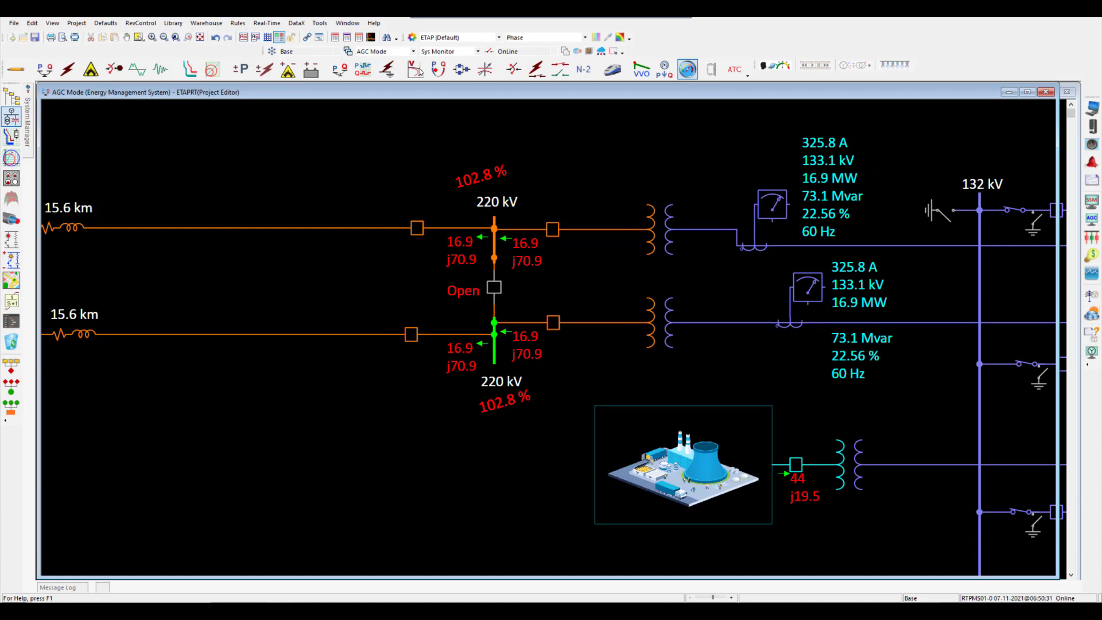
left_click(417, 69)
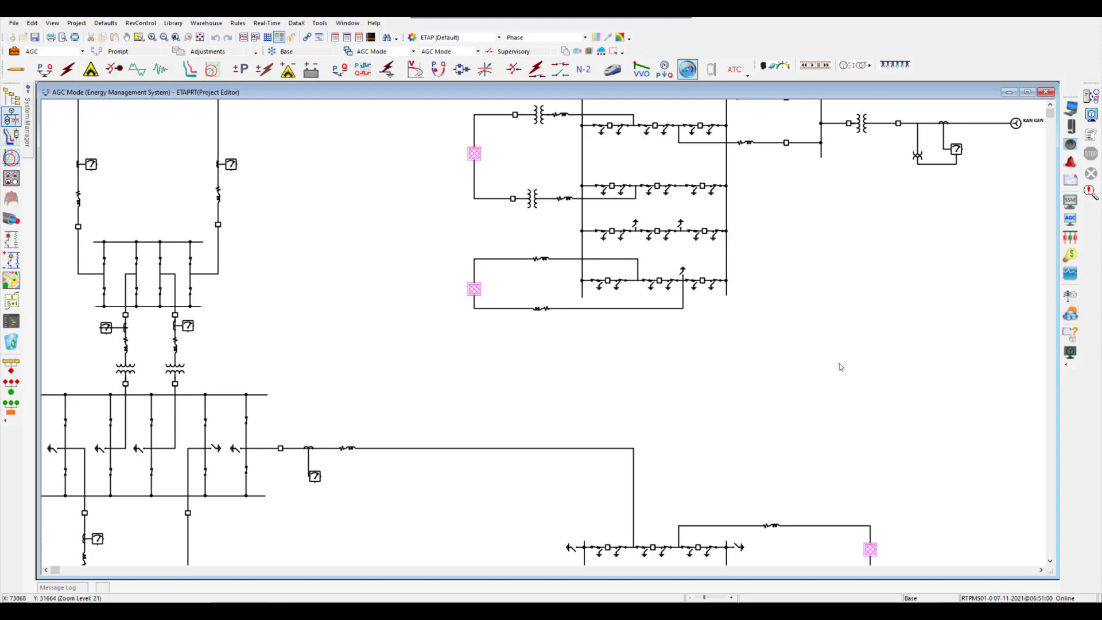
Open the AGC study case and inspect the Economic Dispatch and Power Sharing cycle times.
left_click(13, 51)
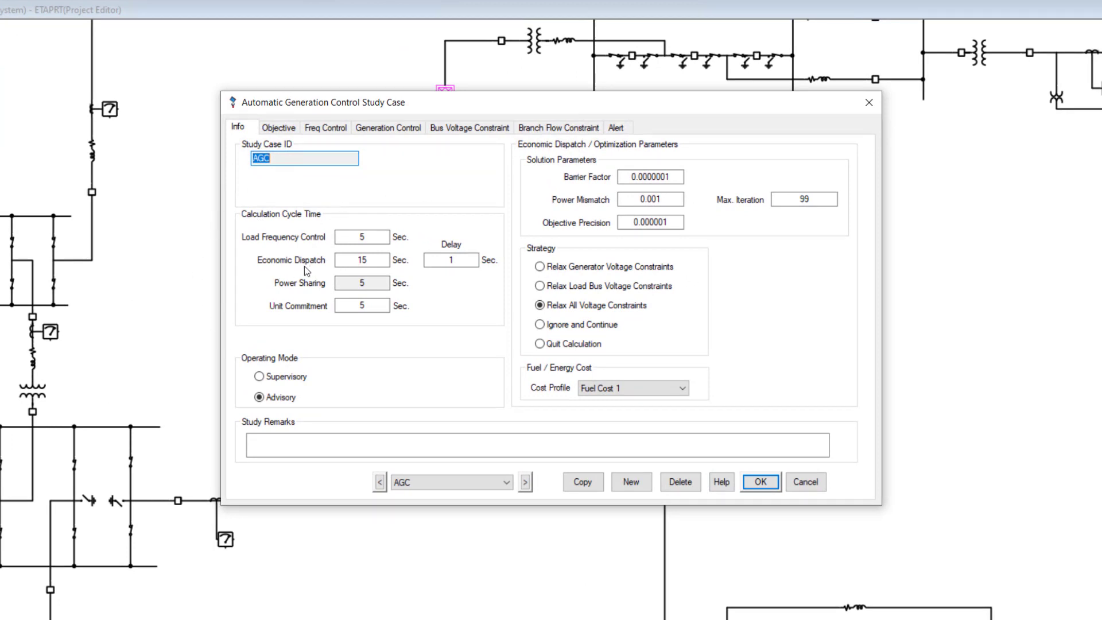
left_click(362, 260)
left_click(365, 283)
Review the Objective, Freq Control and Generation Control tabs of the study case.
left_click(278, 128)
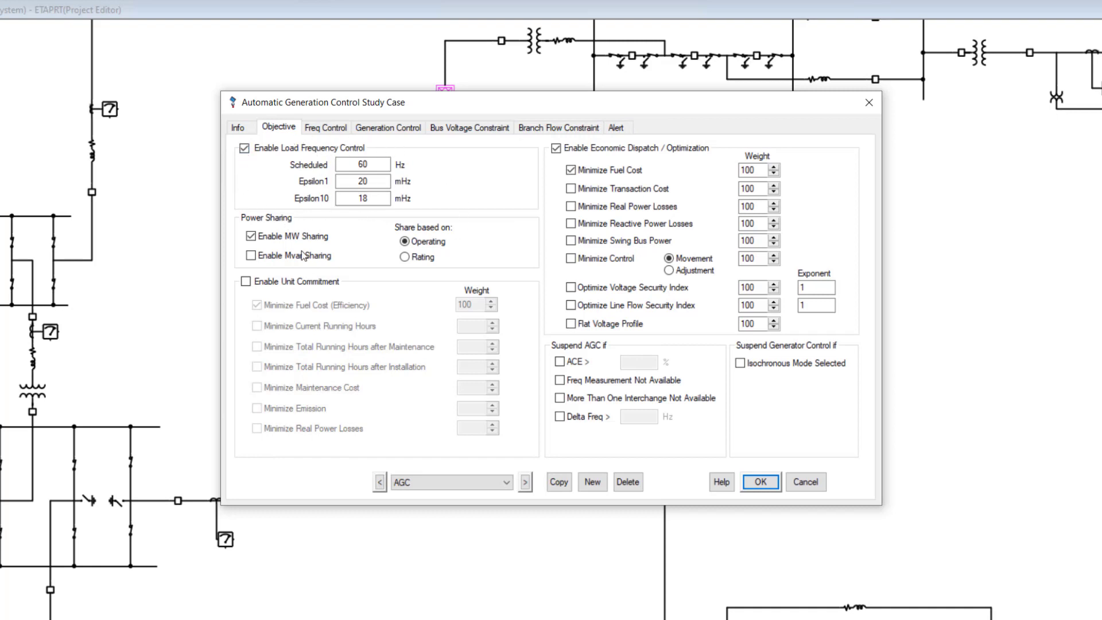
left_click(326, 127)
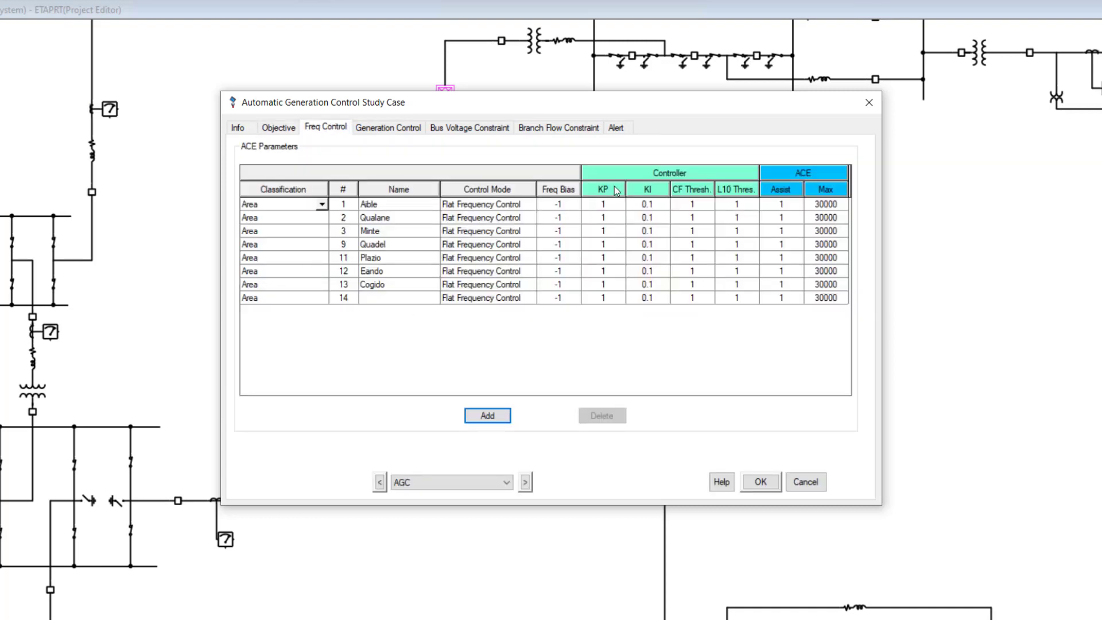
left_click(387, 128)
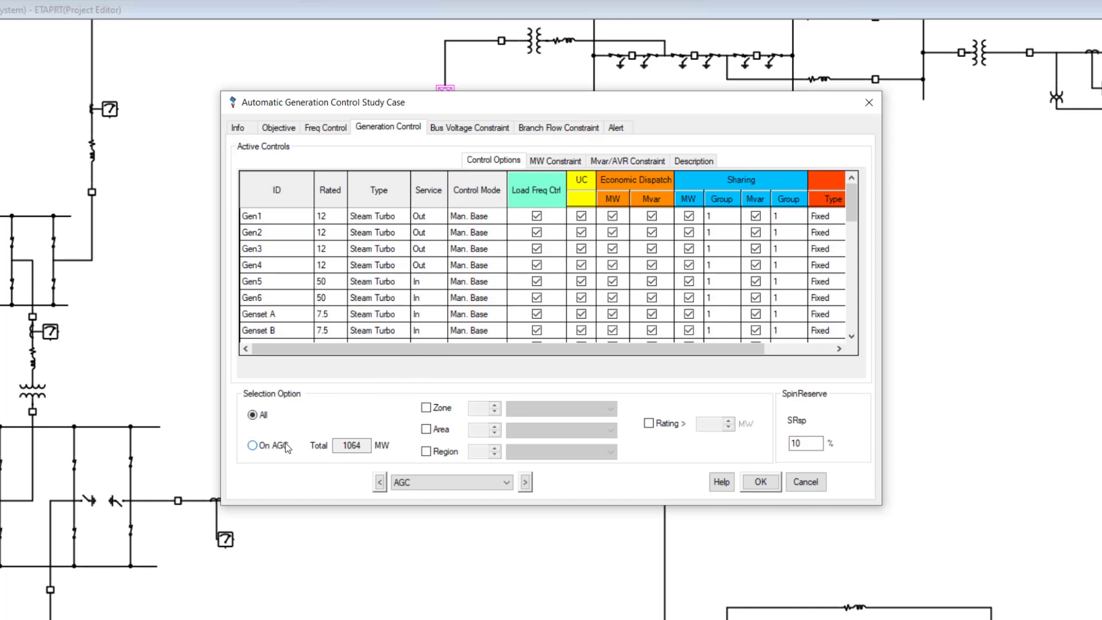
Review the MW Constraint, Mvar/AVR, Bus Voltage and Branch Flow constraint settings.
left_click(554, 163)
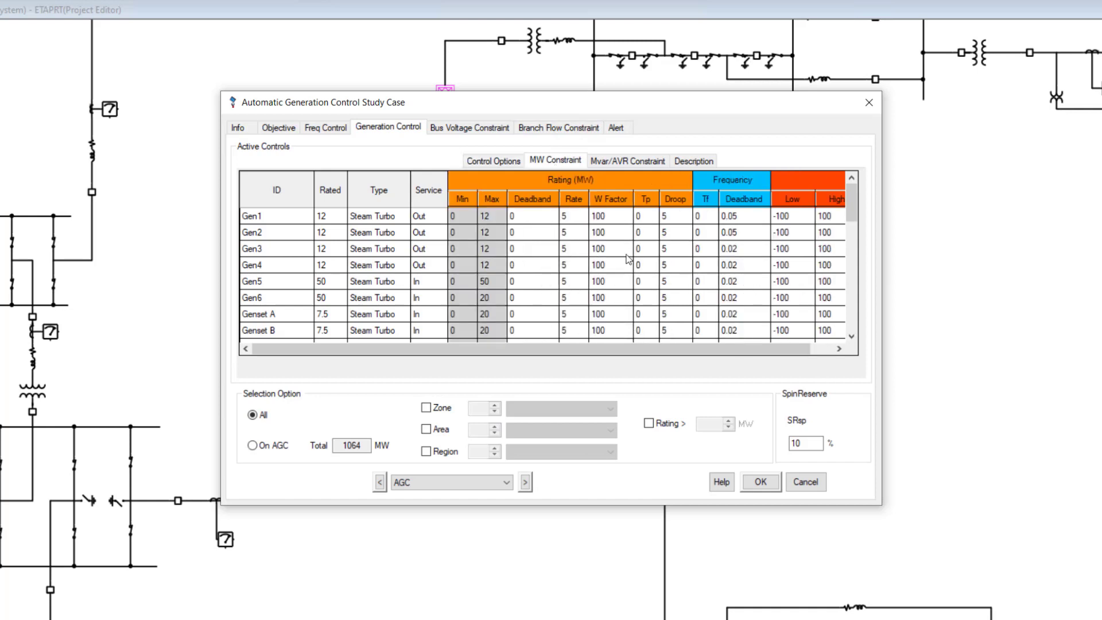
left_click(627, 162)
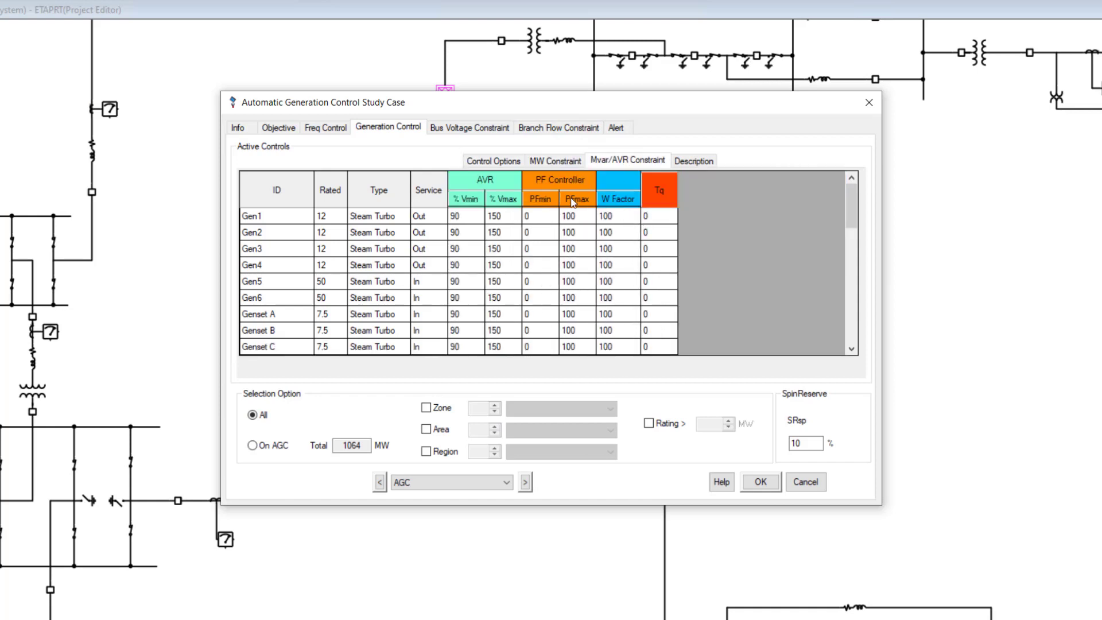
left_click(483, 131)
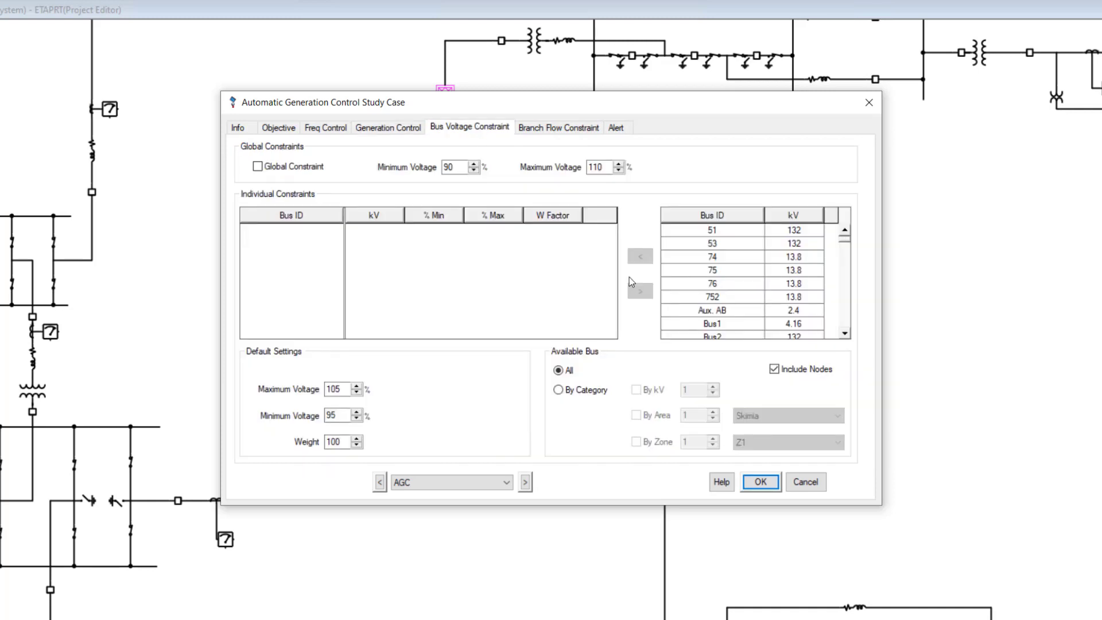
left_click(559, 128)
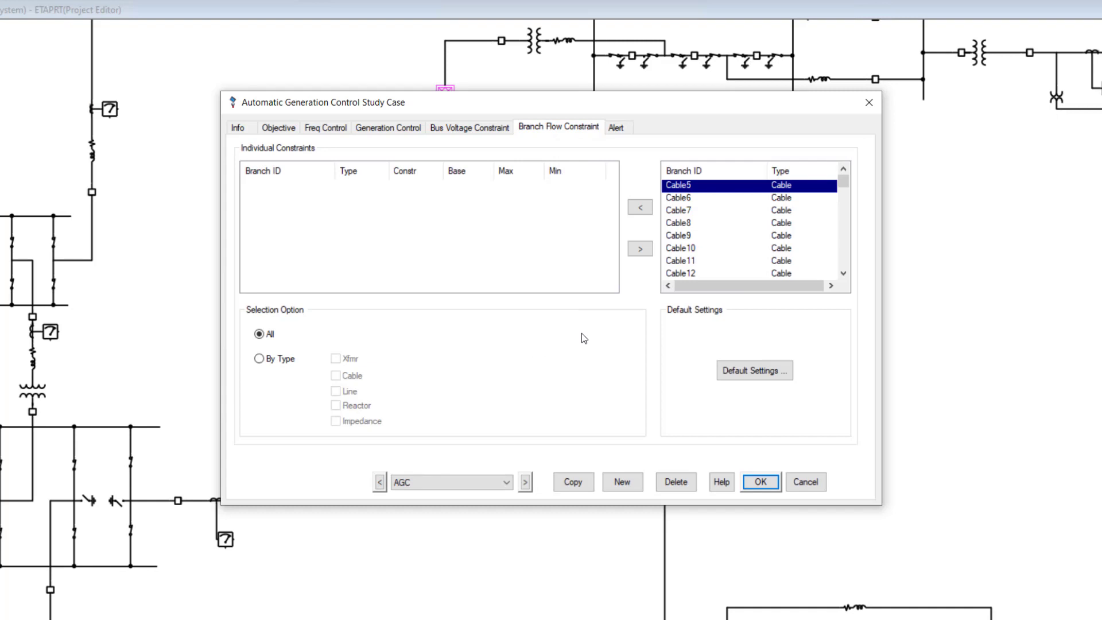
Back on the Objective tab, enable Minimize Real Power Losses.
left_click(388, 128)
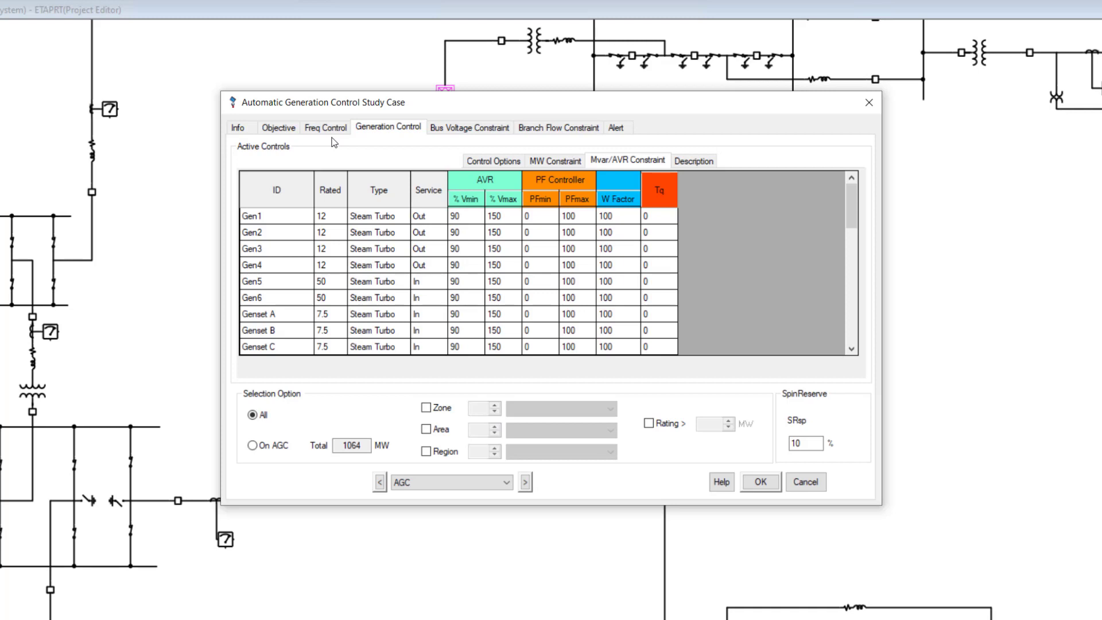
left_click(326, 128)
left_click(278, 128)
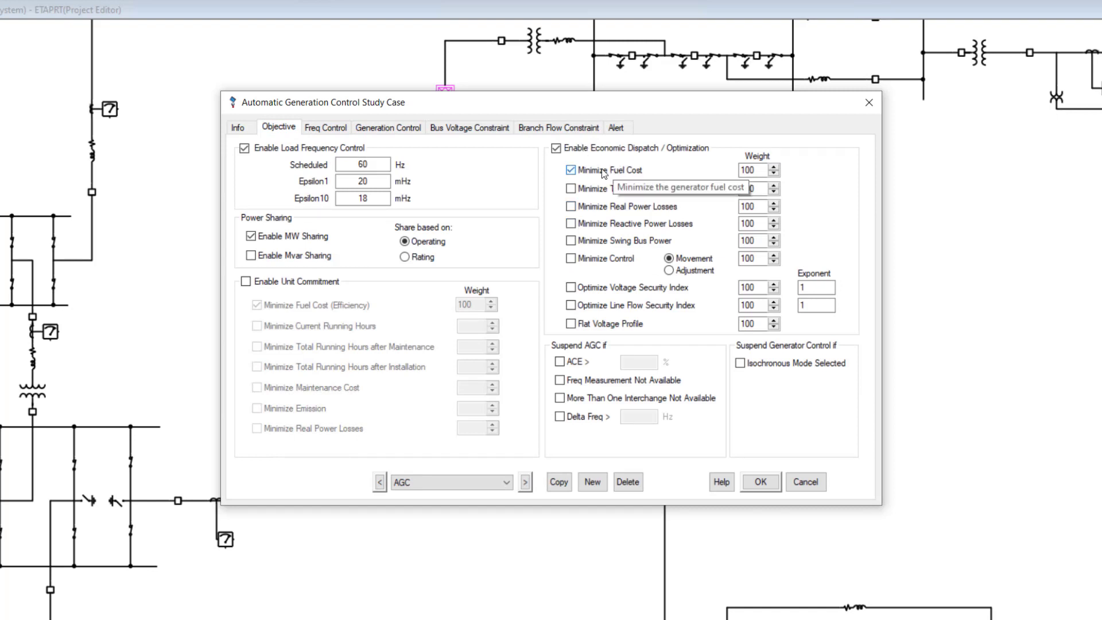
left_click(632, 207)
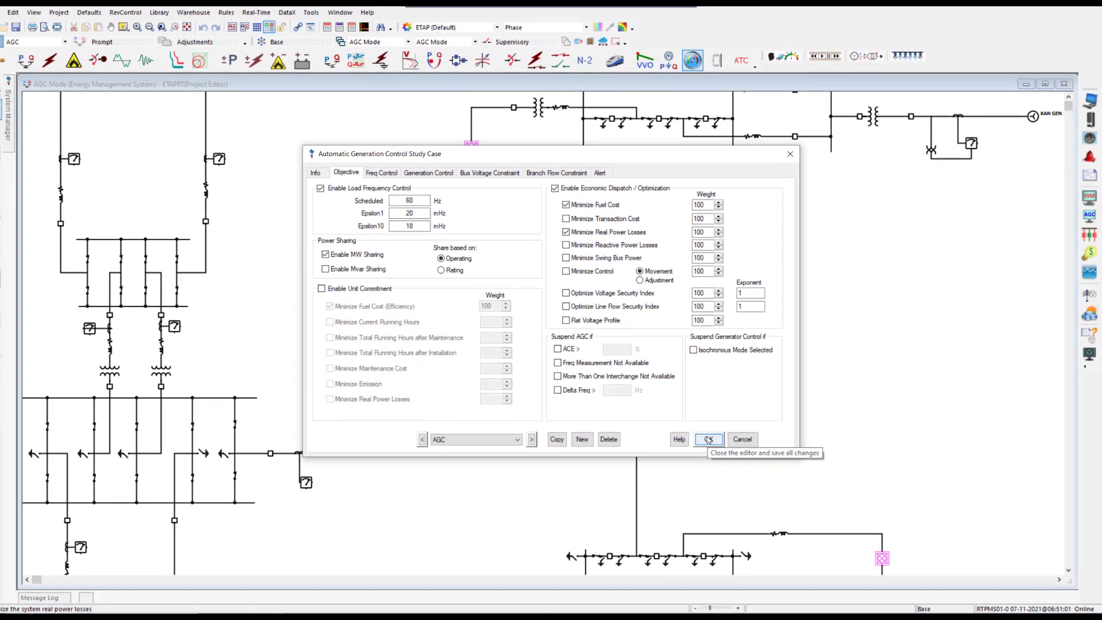
Accept the Automatic Generation Control Study Case dialog with OK.
left_click(703, 435)
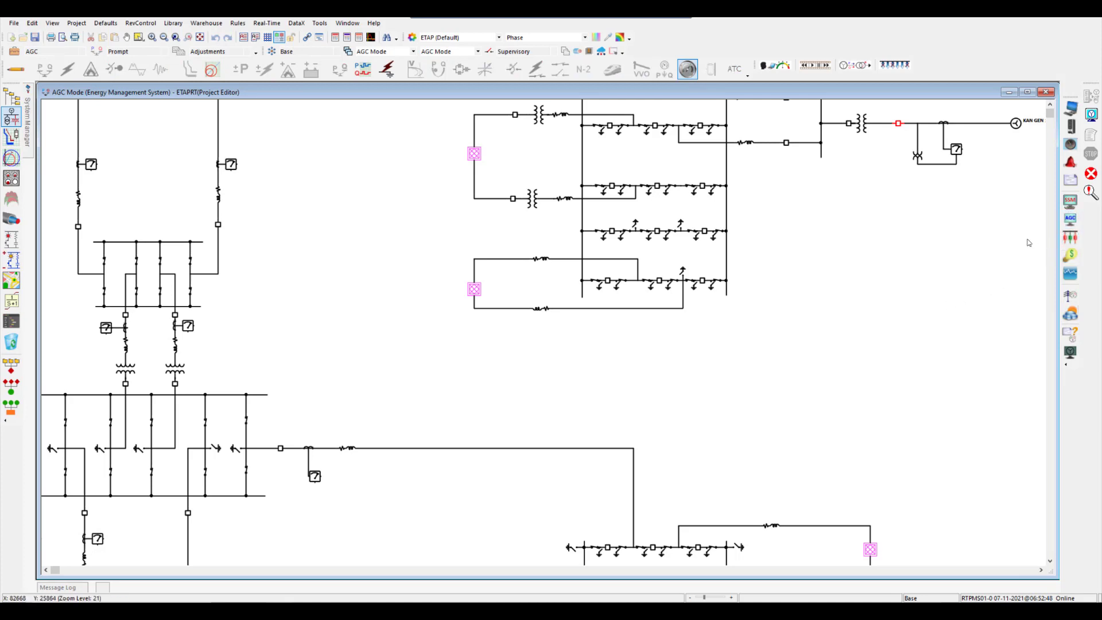
Open AGC View and collapse Area 1's offline Generation group.
left_click(1070, 220)
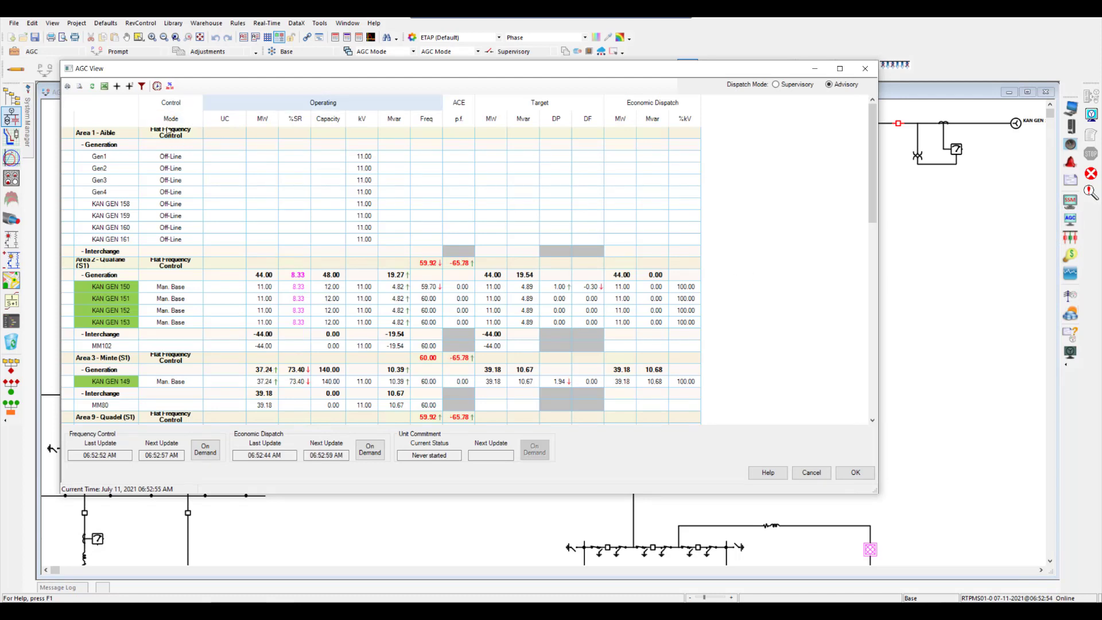
left_click(81, 145)
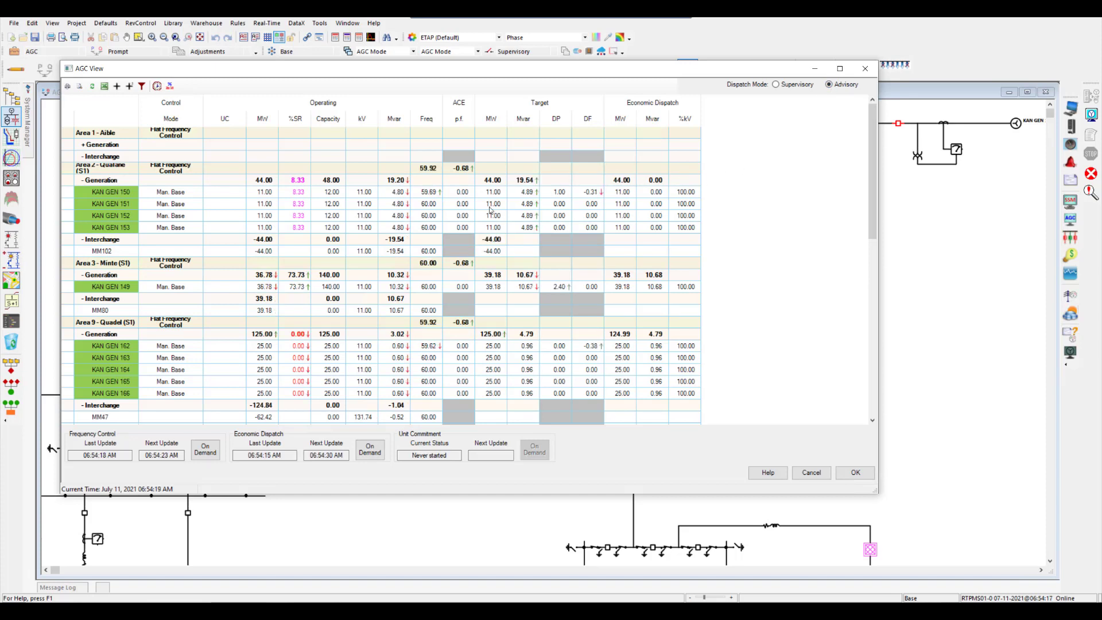
Select Supervisory dispatch mode in AGC View and confirm the mode change.
left_click(778, 85)
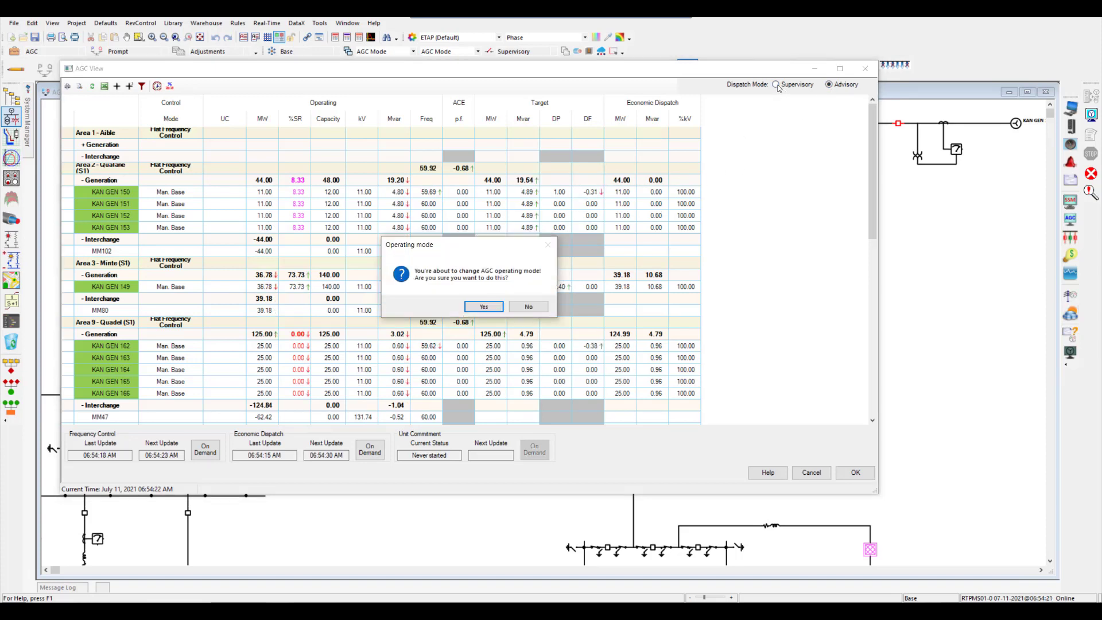
left_click(483, 307)
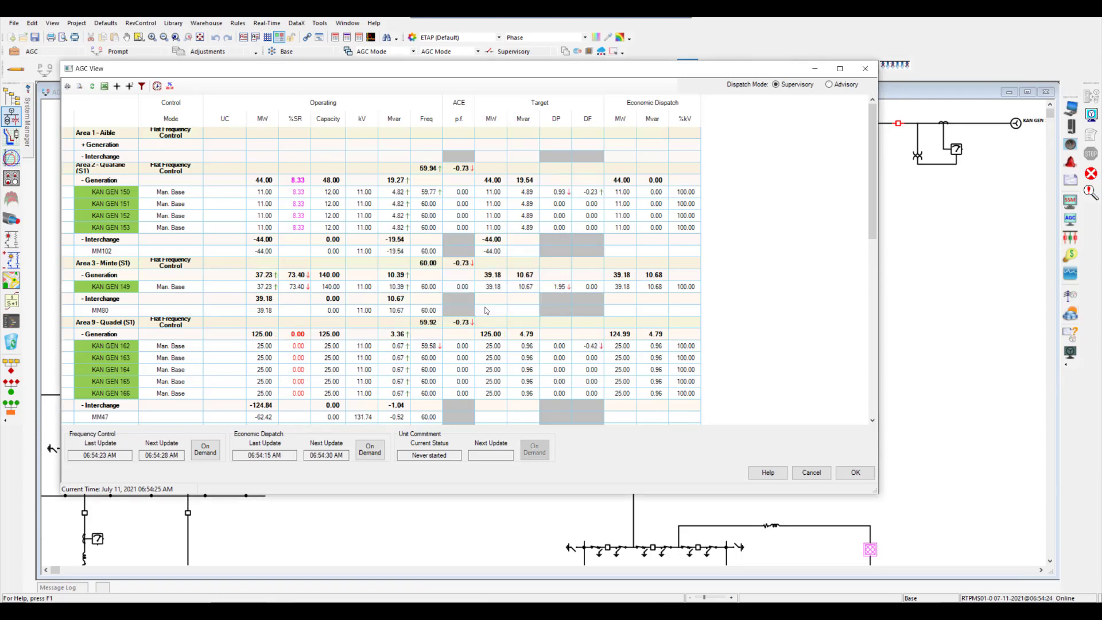